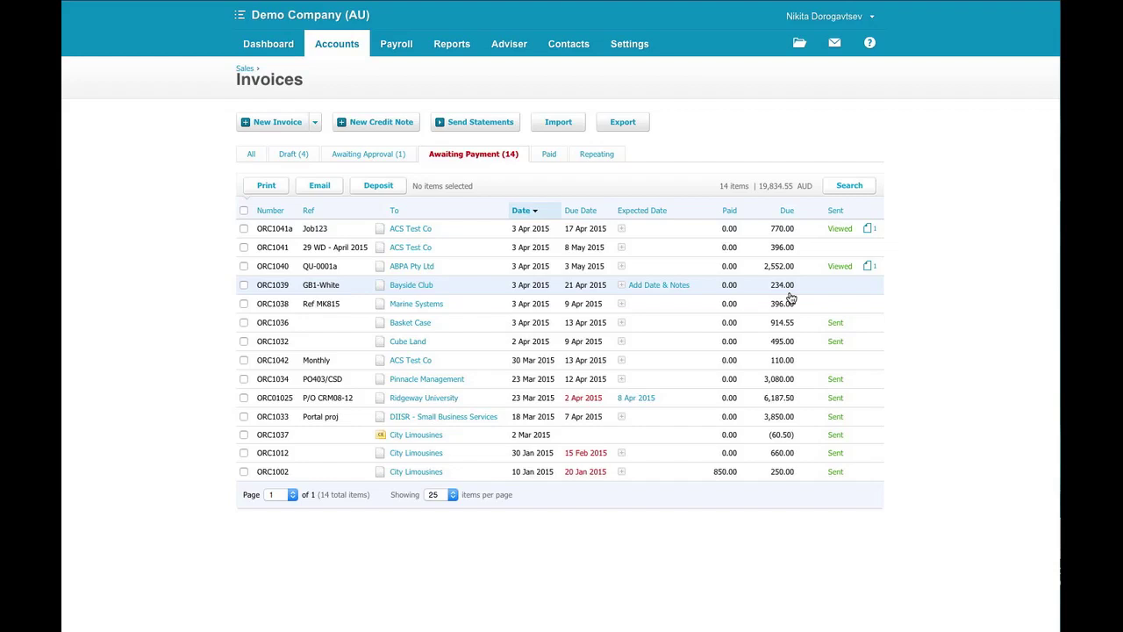
Step: Start a new repeating invoice for Demo Client, then discard it
left_click(316, 125)
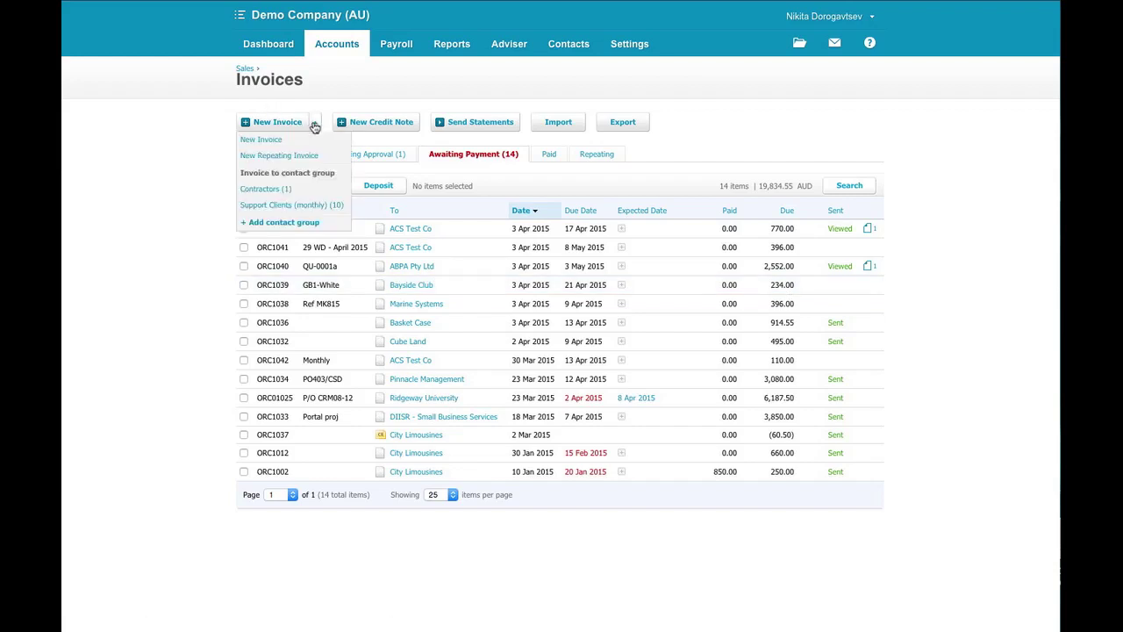
left_click(252, 157)
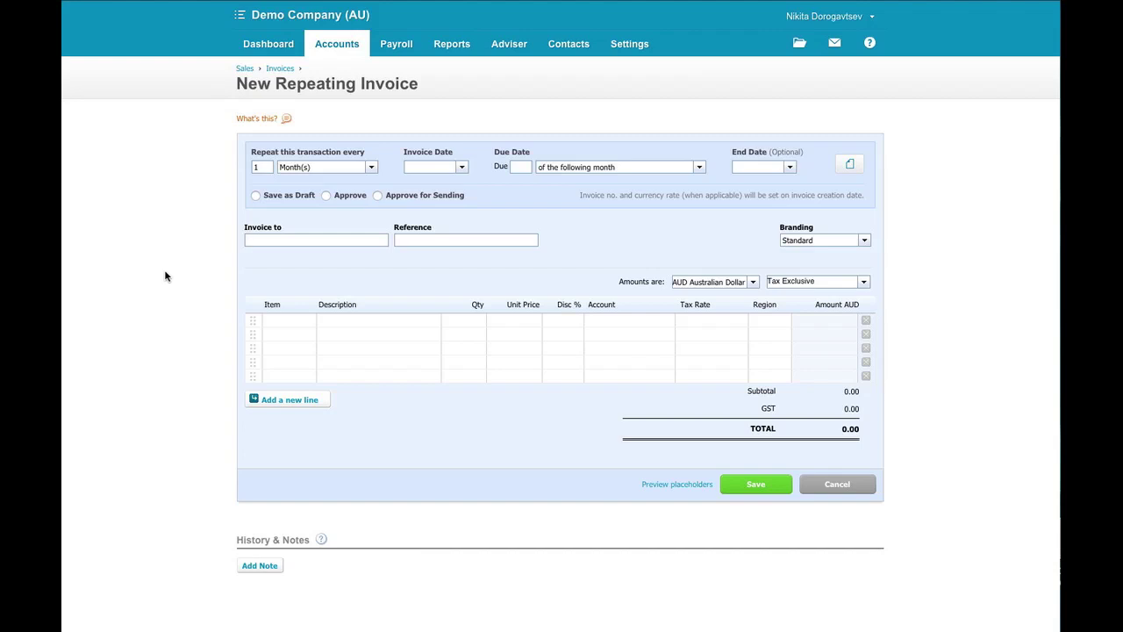
type("demo")
key("Down")
key("Down")
key("Up")
key("Up")
key("Tab")
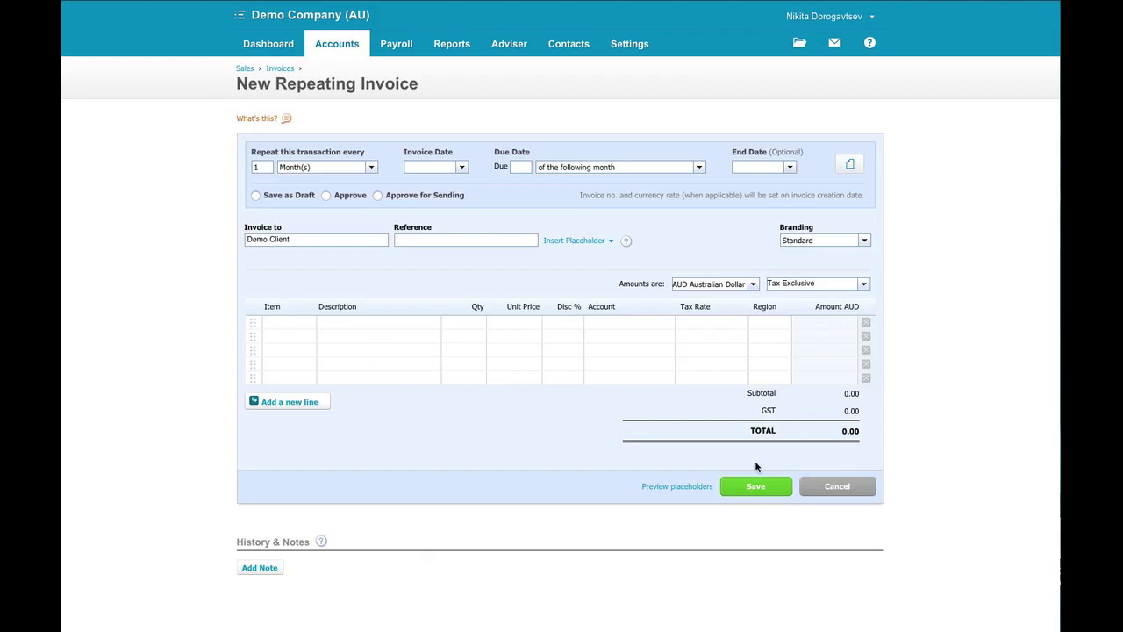
left_click(850, 490)
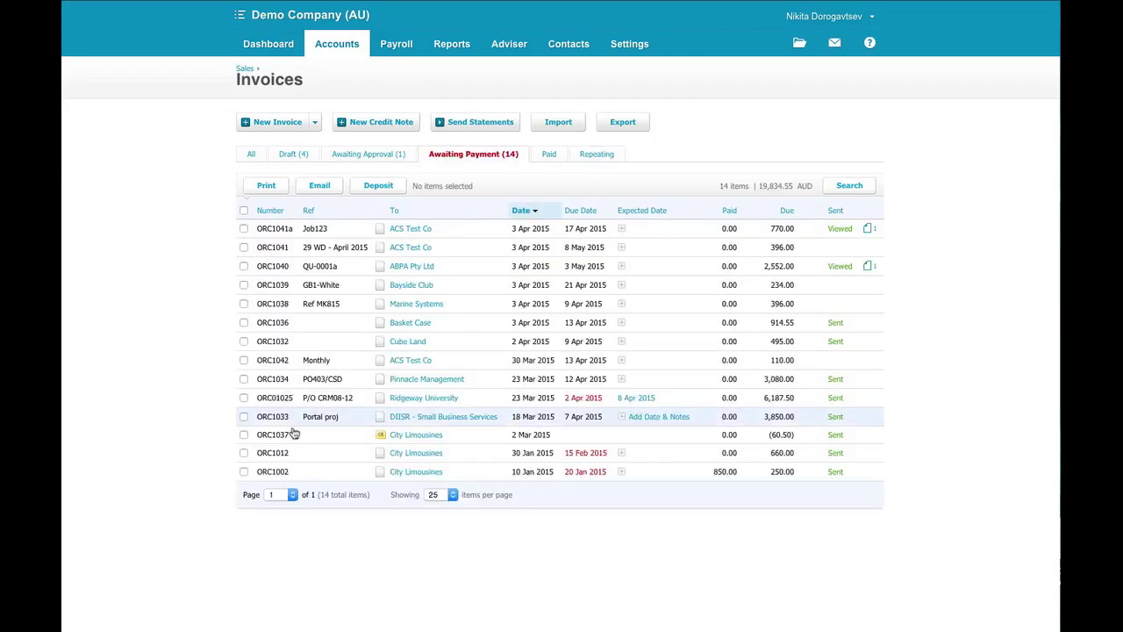
Step: Create a repeating invoice from ORC1042 for ACS Test Co using Invoice Options > Repeat
left_click(409, 362)
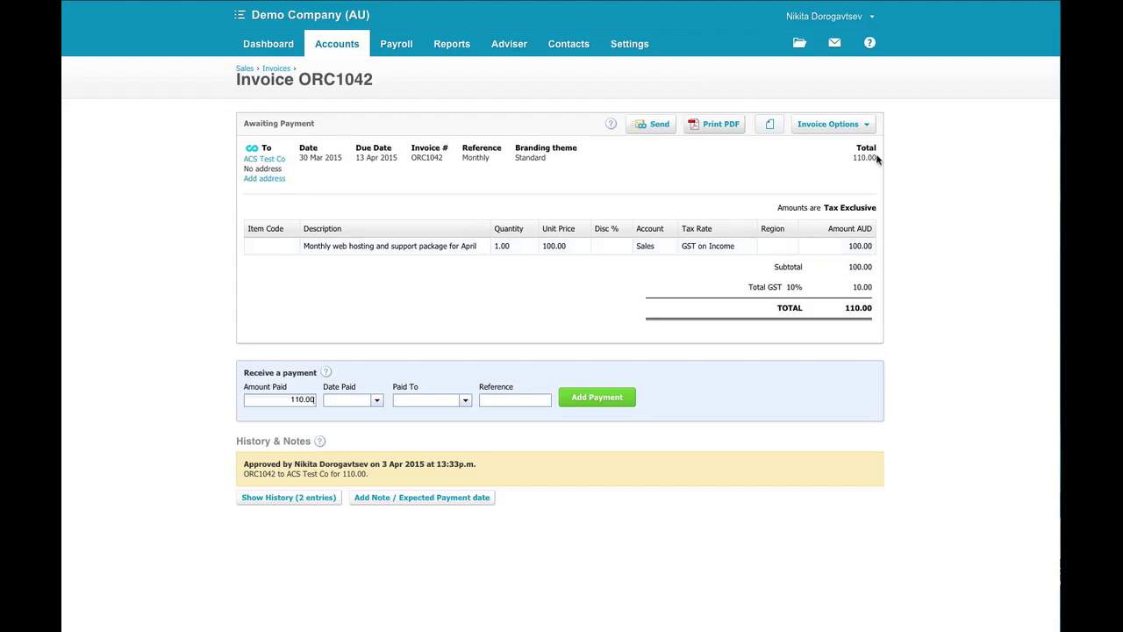
left_click(865, 125)
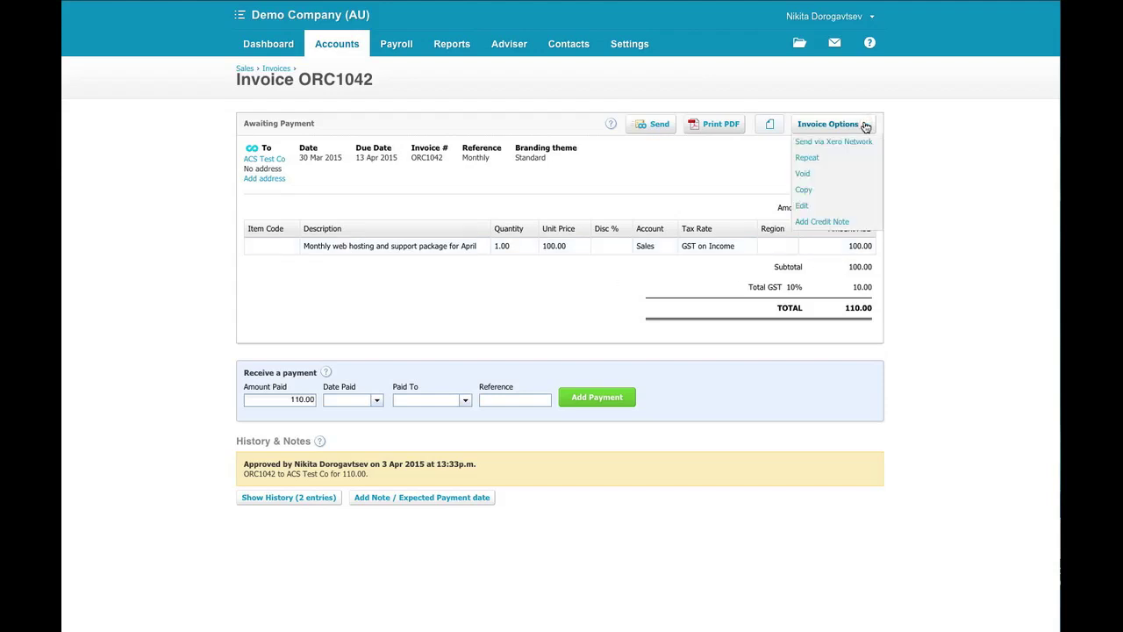
left_click(807, 158)
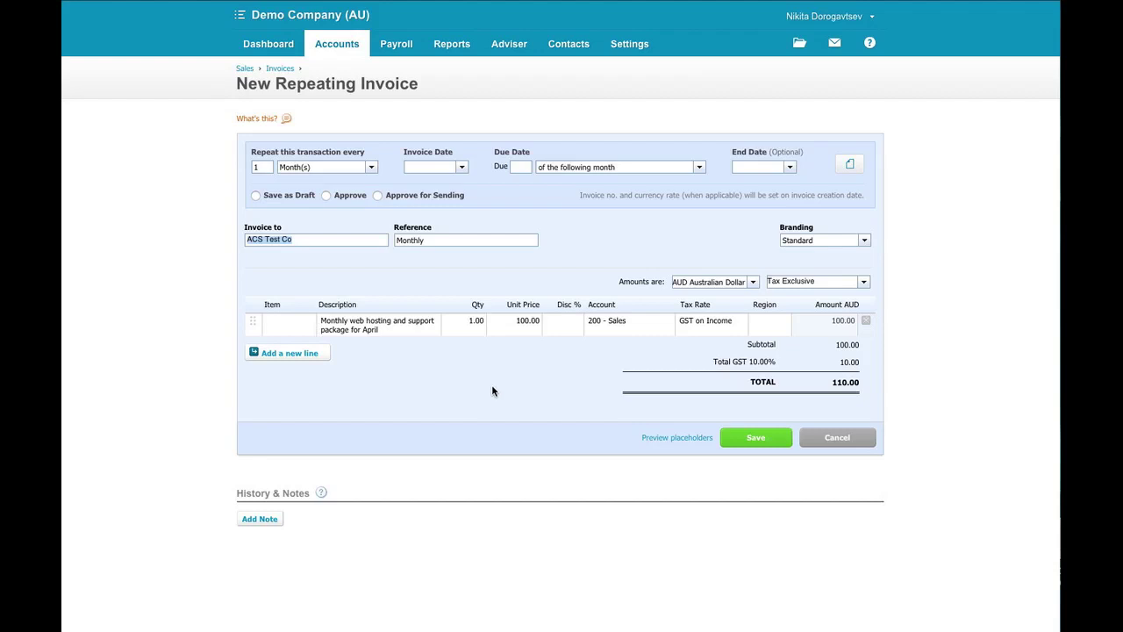
Step: Change the reference from 'Monthly' to 'WH for [Month Year]'
left_click(432, 245)
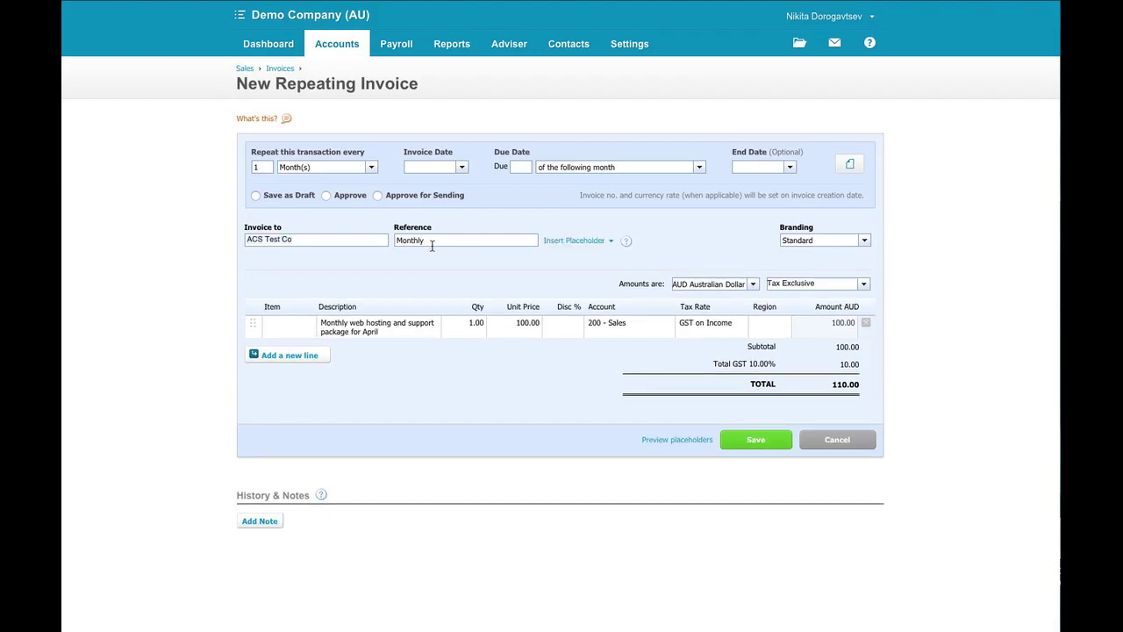
key("BackSpace")
key("BackSpace")
key("BackSpace")
key("BackSpace")
key("BackSpace")
key("BackSpace")
key("BackSpace")
left_click(580, 240)
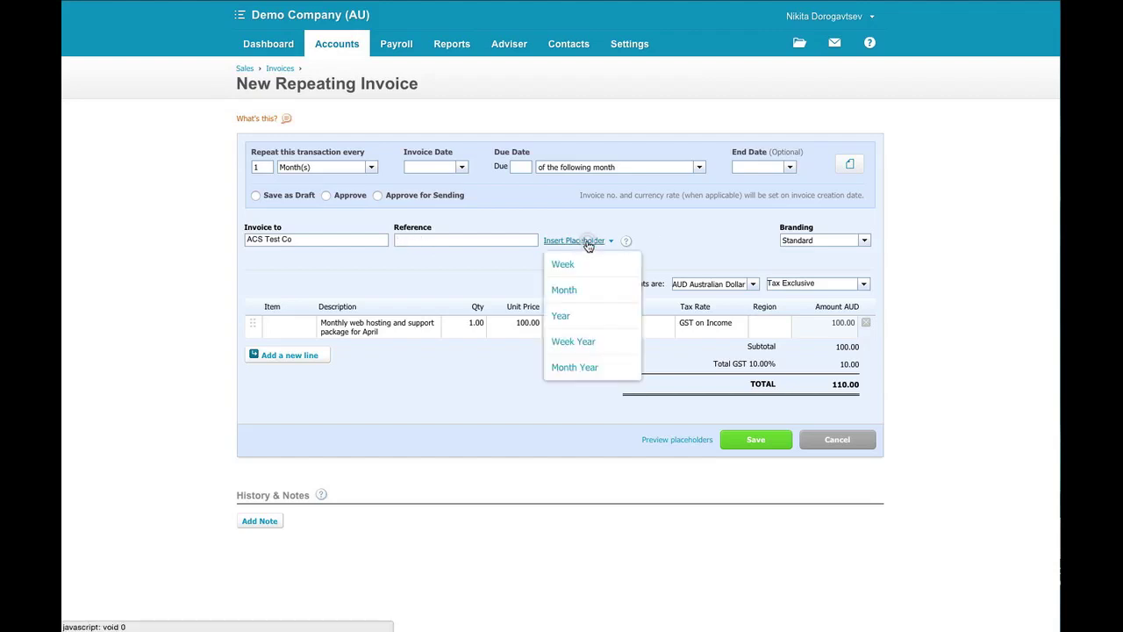
left_click(565, 369)
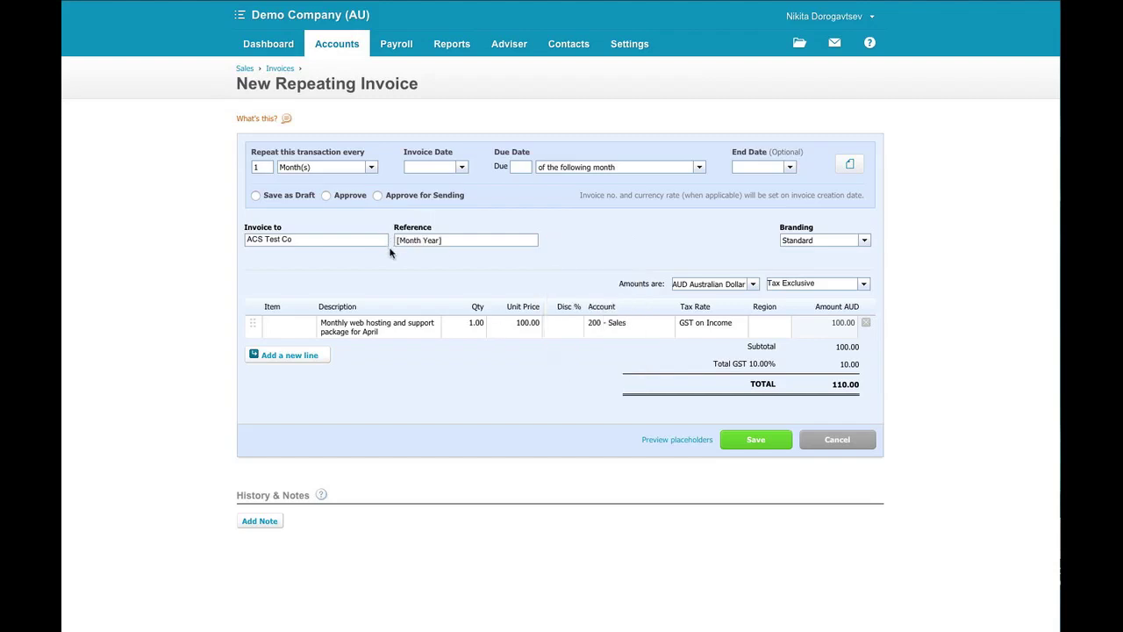
left_click(403, 246)
type("WH for")
left_click(473, 271)
Step: Replace 'April' in the line description with the [Month Year] placeholder
left_click(370, 334)
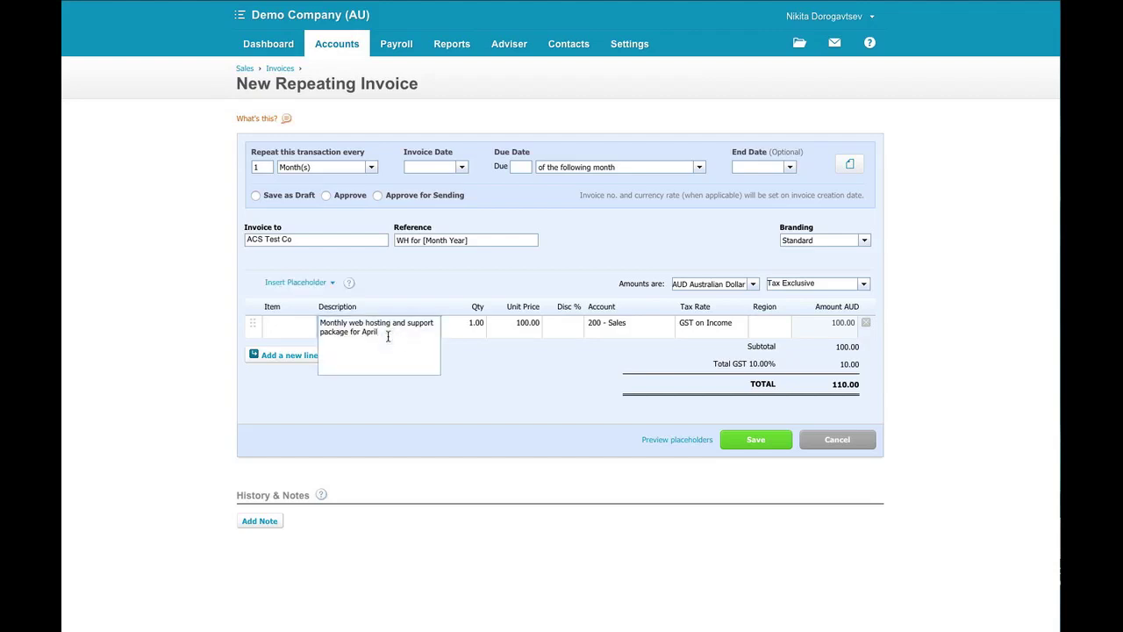
key("BackSpace")
key("BackSpace")
key("BackSpace")
key("BackSpace")
key("BackSpace")
left_click(323, 283)
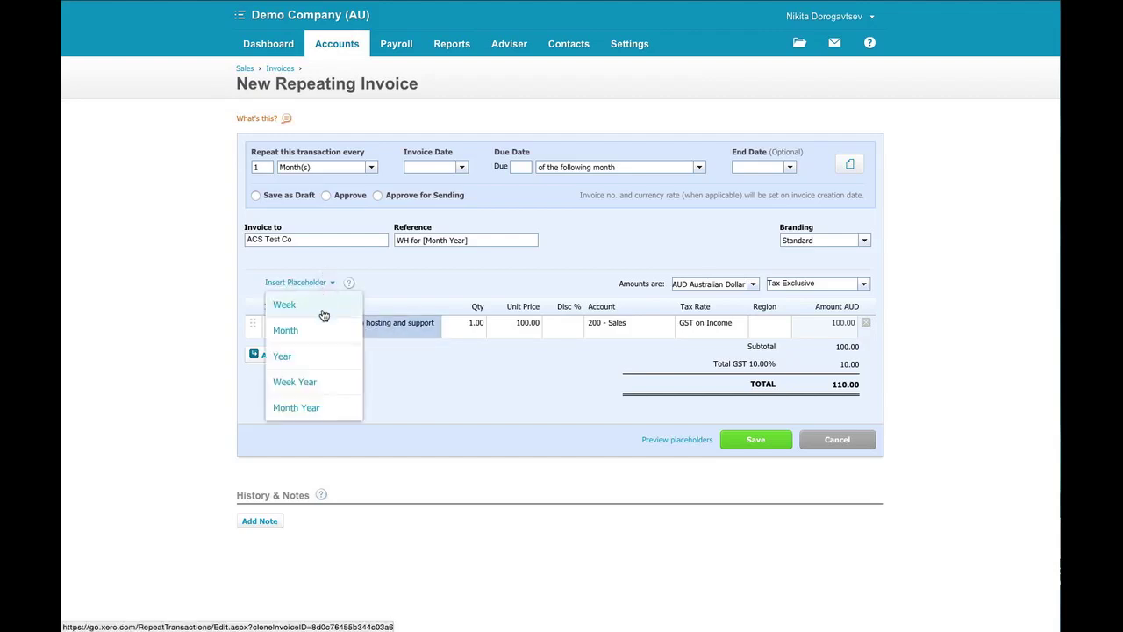
left_click(311, 408)
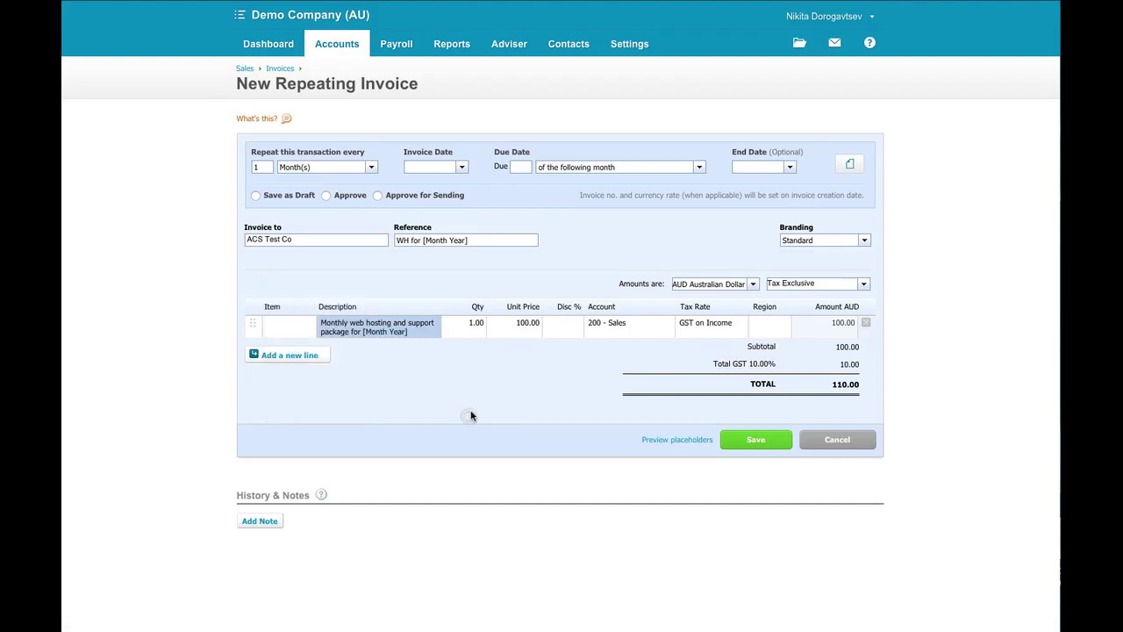
left_click(673, 441)
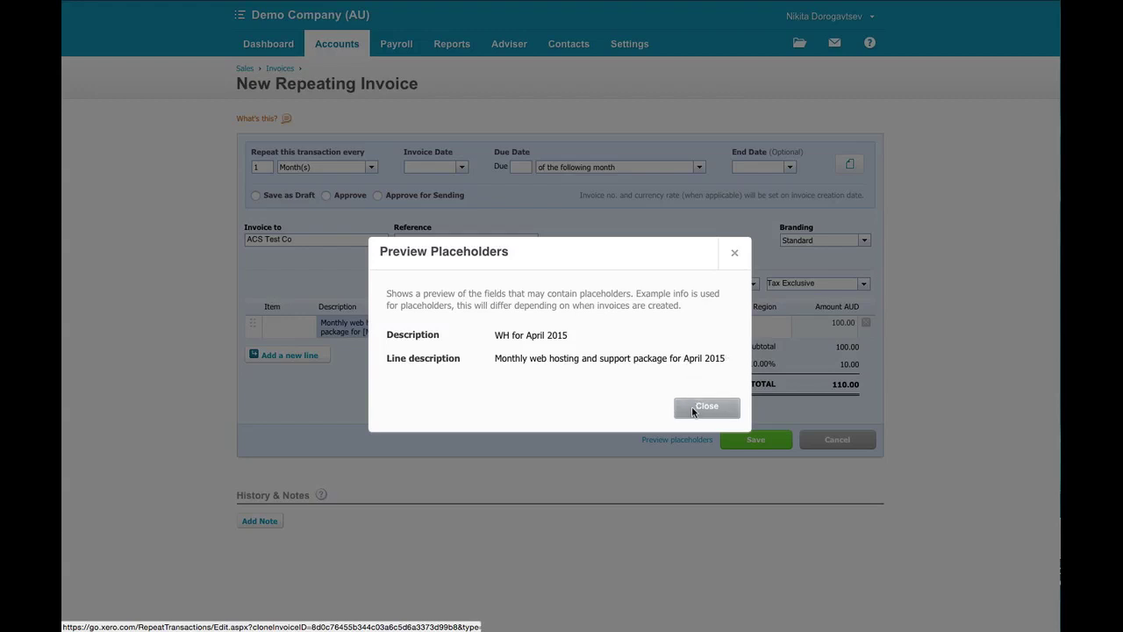
left_click(693, 409)
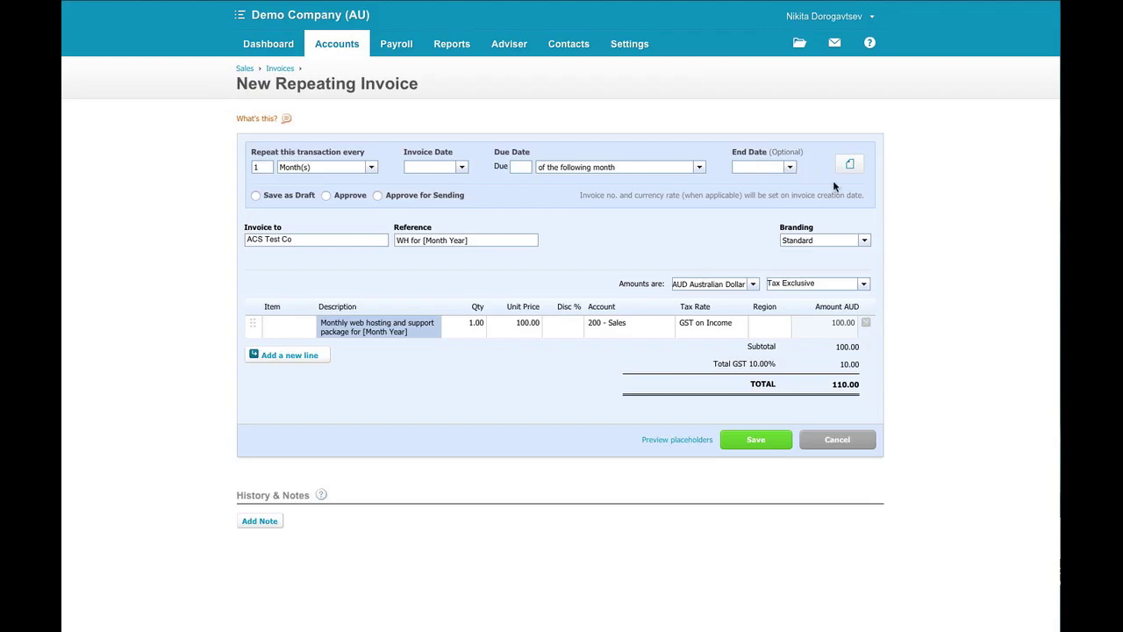
Step: Keep monthly repetition, set the invoice date to 3 Apr 2015, and accept the past-date warning
left_click(371, 168)
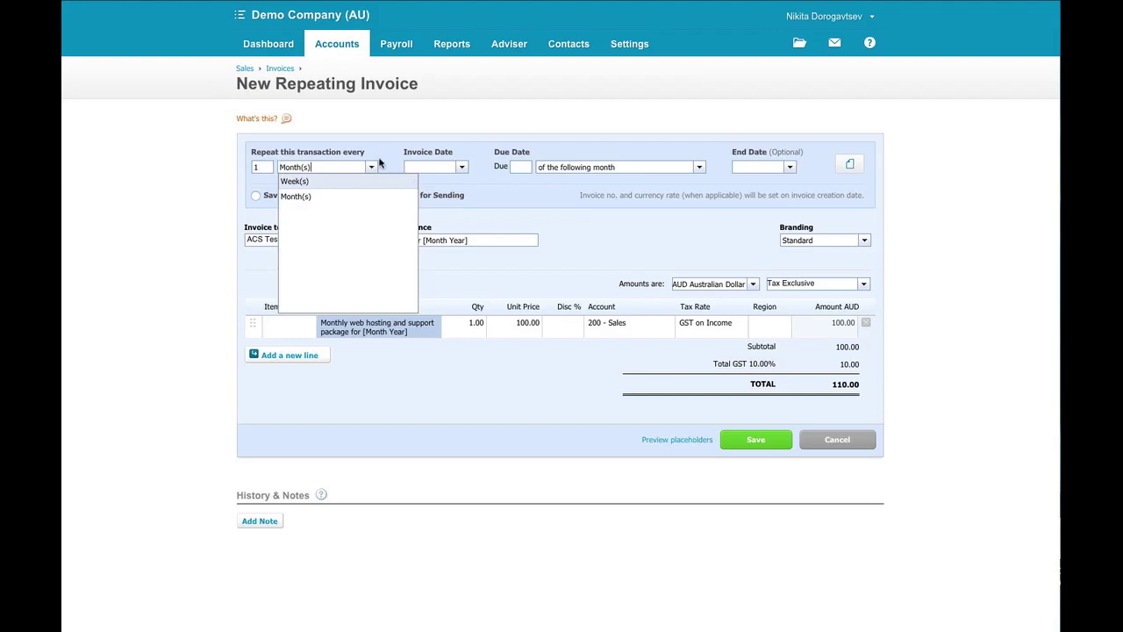
key("Tab")
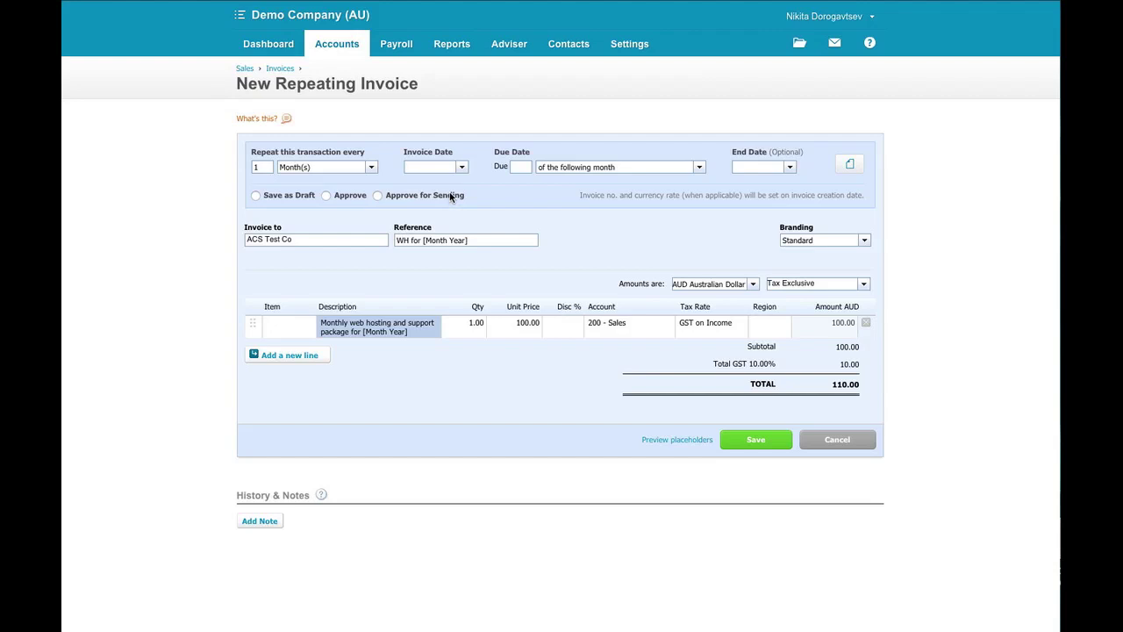
type("1")
left_click(473, 198)
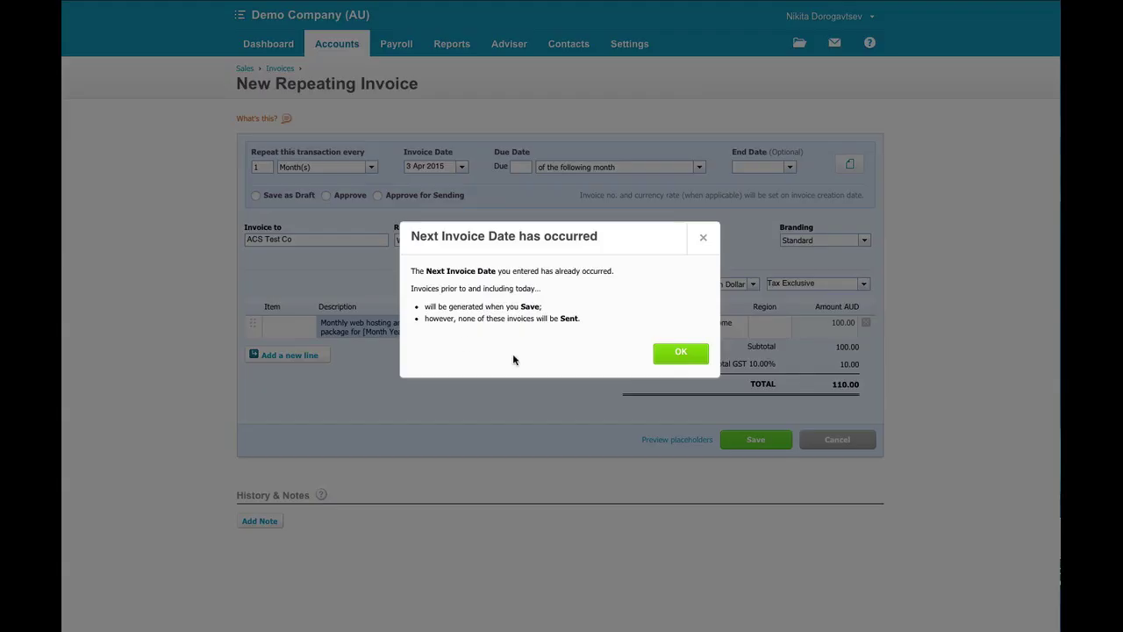
left_click(674, 353)
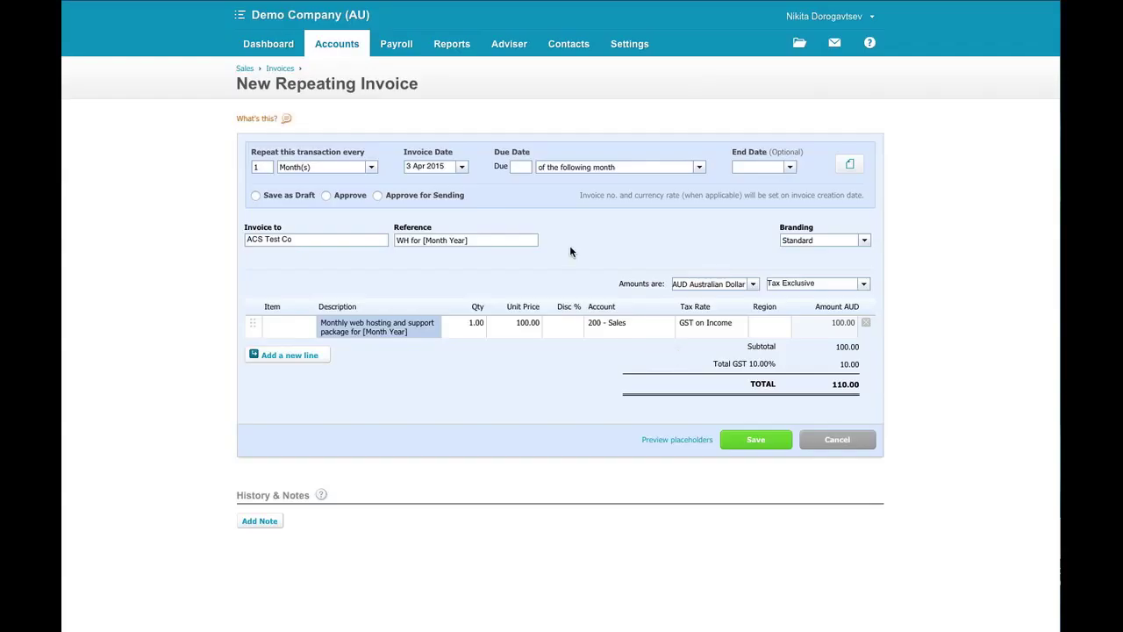
Step: Make invoices due on the 14th of the following month, with no end date
left_click(527, 164)
type("14")
left_click(699, 166)
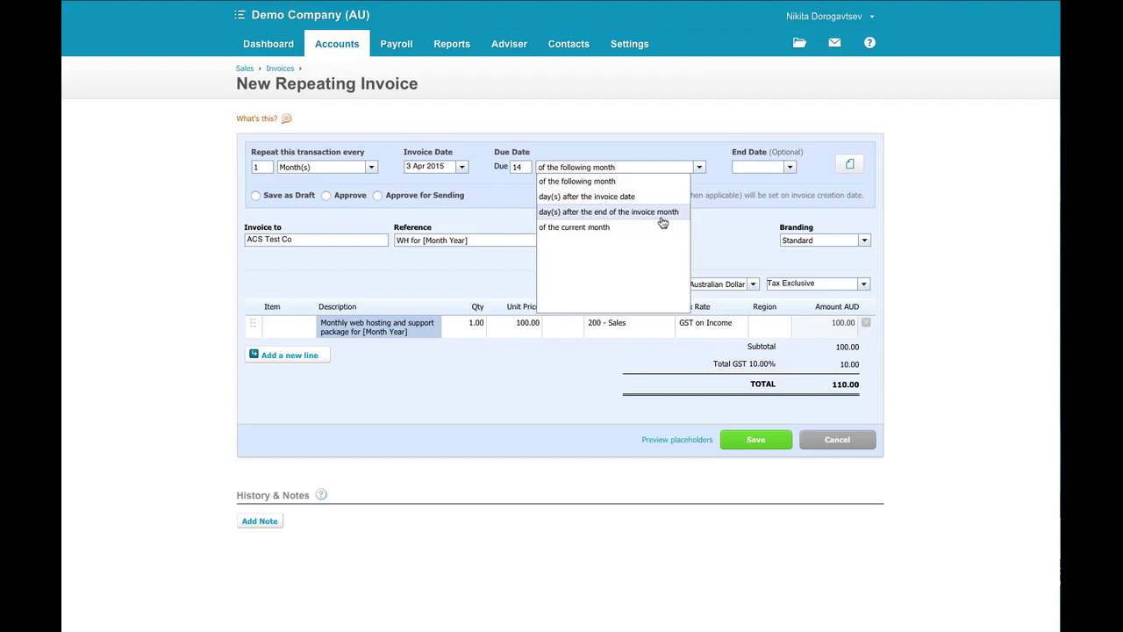
left_click(620, 167)
key("Tab")
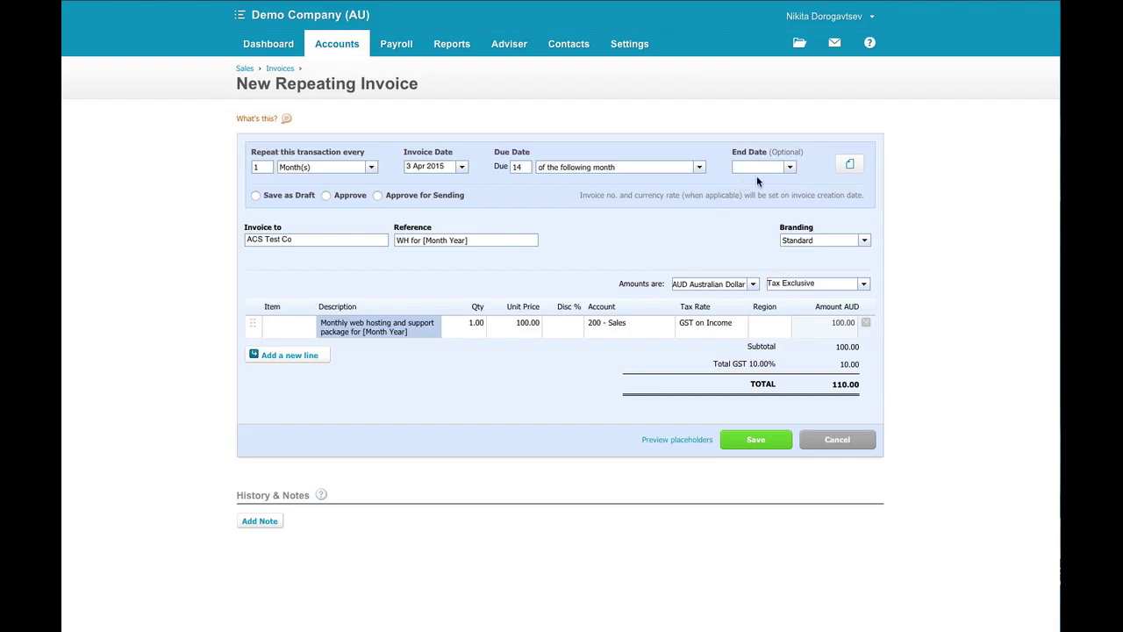
left_click(790, 166)
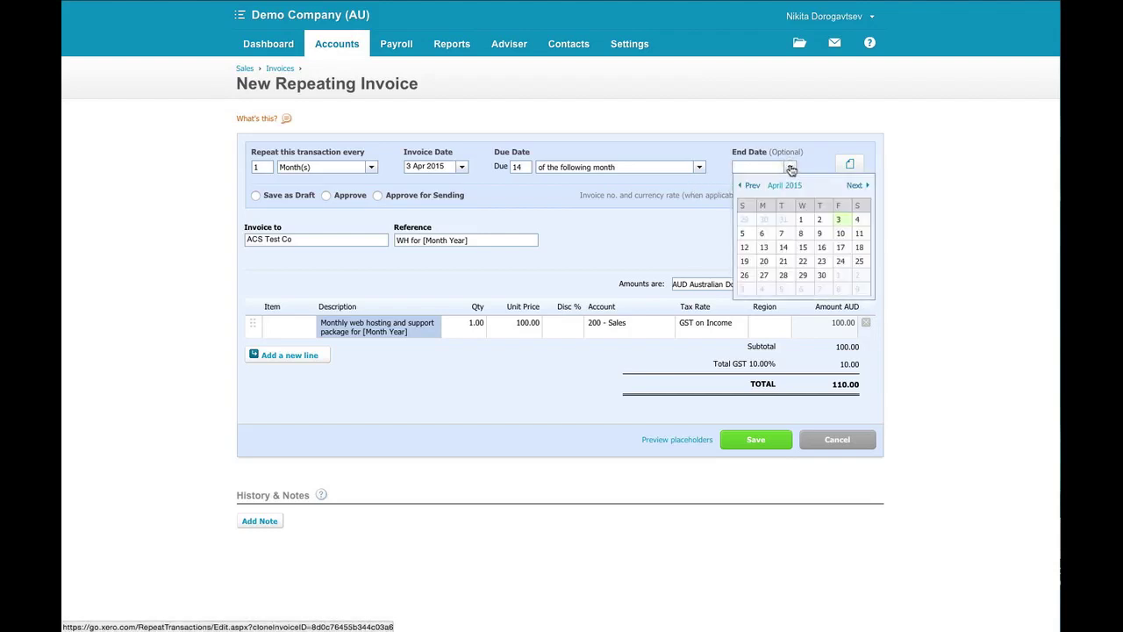
left_click(813, 166)
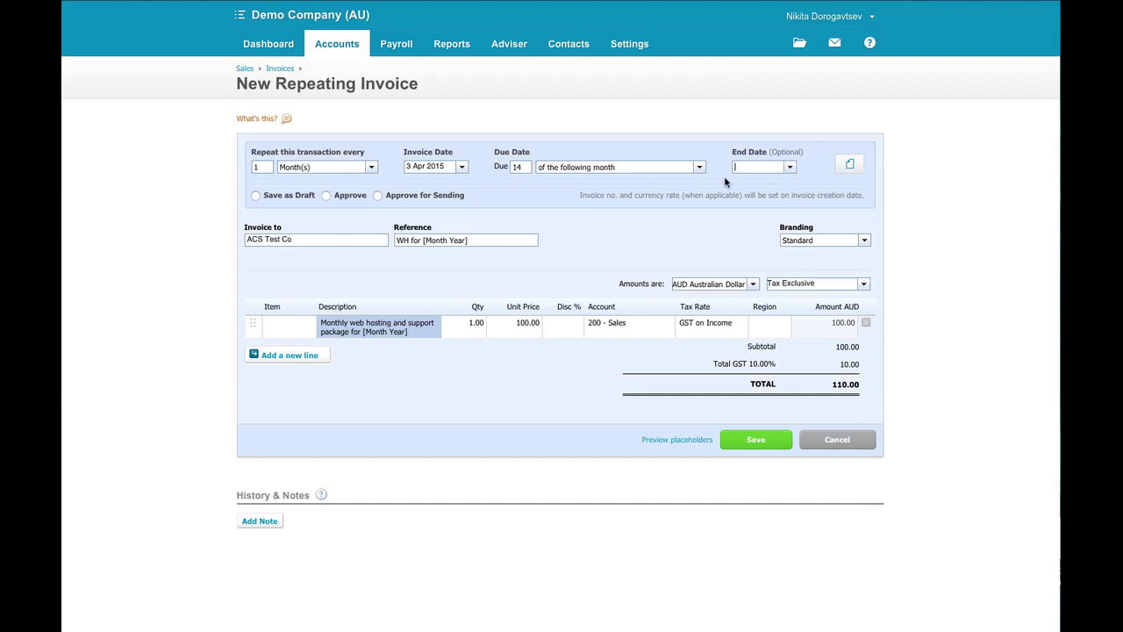
Step: Attach Hosting Agreement.pdf and set the repeating invoice to Approve for Sending
left_click(850, 166)
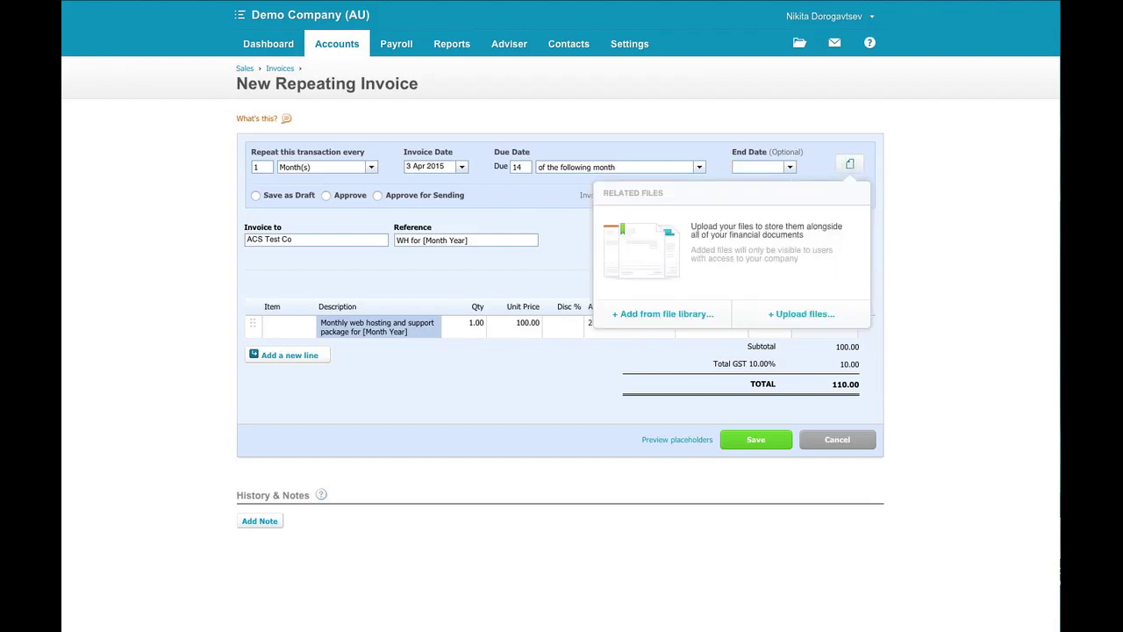
left_click_drag(124, 71, 677, 251)
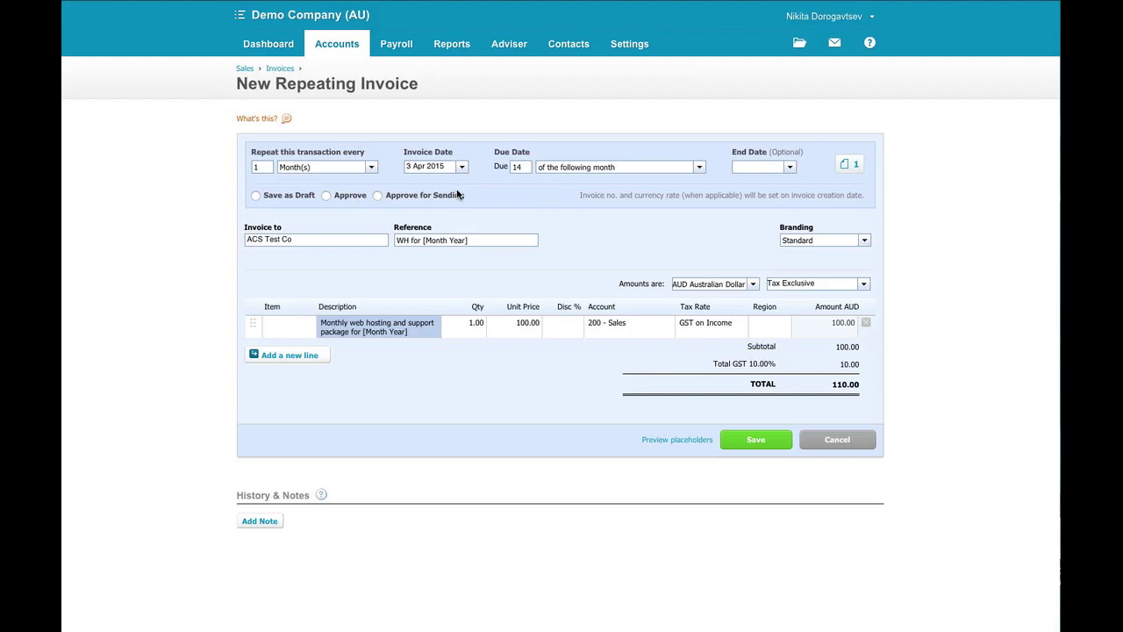
left_click(379, 196)
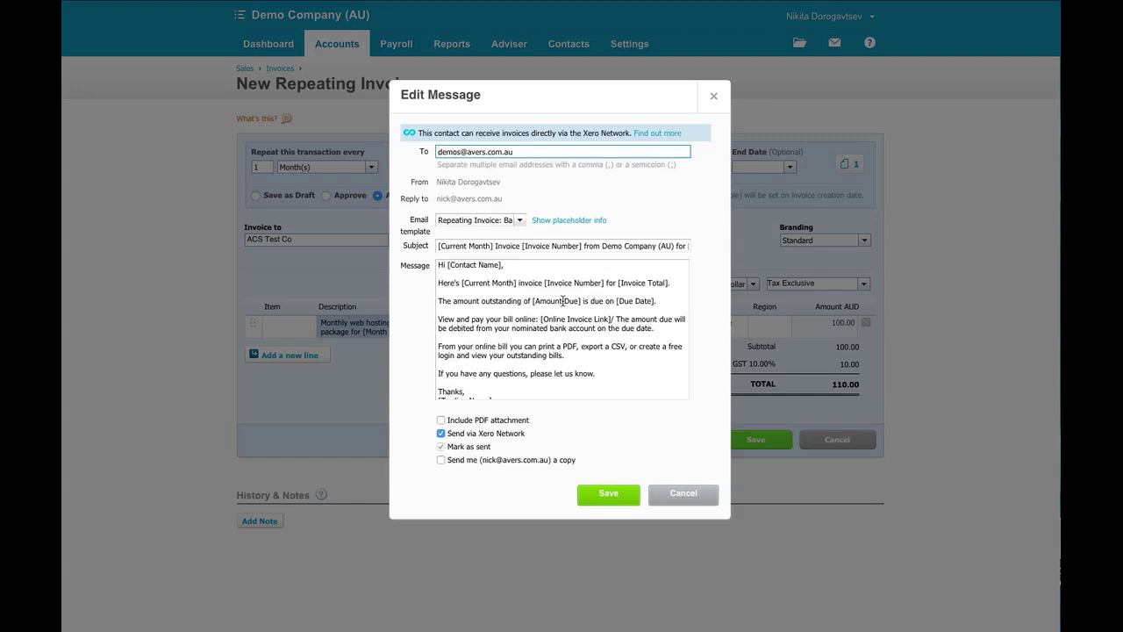
Step: Delete the 'View and pay' sentence and its link from the email message
left_click(563, 300)
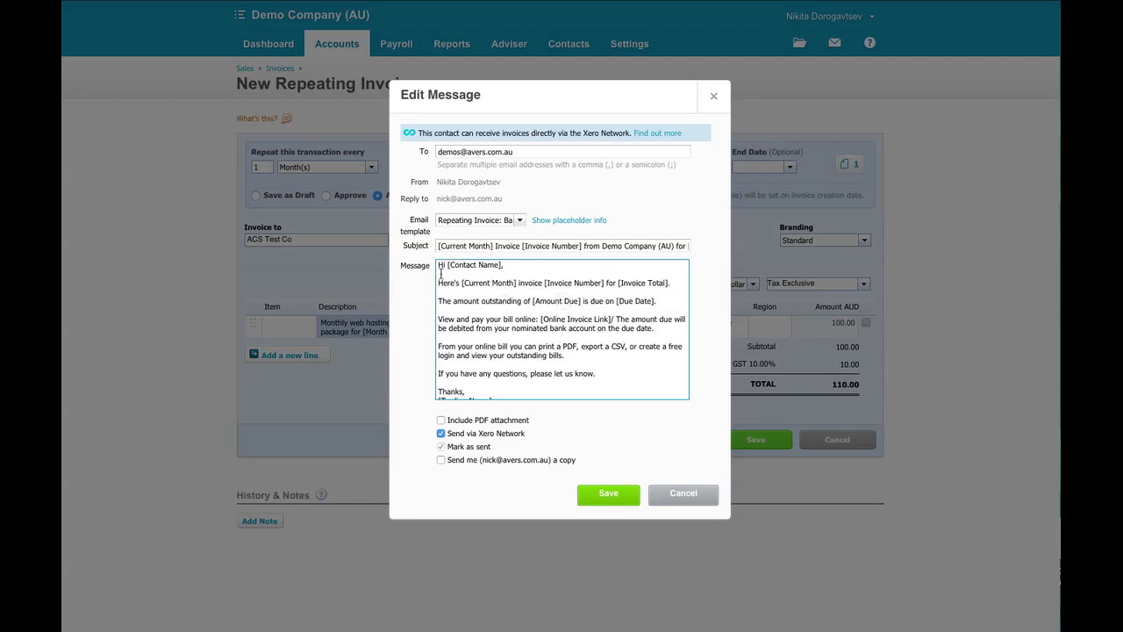
left_click(443, 319)
key("Right")
left_click_drag(618, 319, 398, 318)
key("BackSpace")
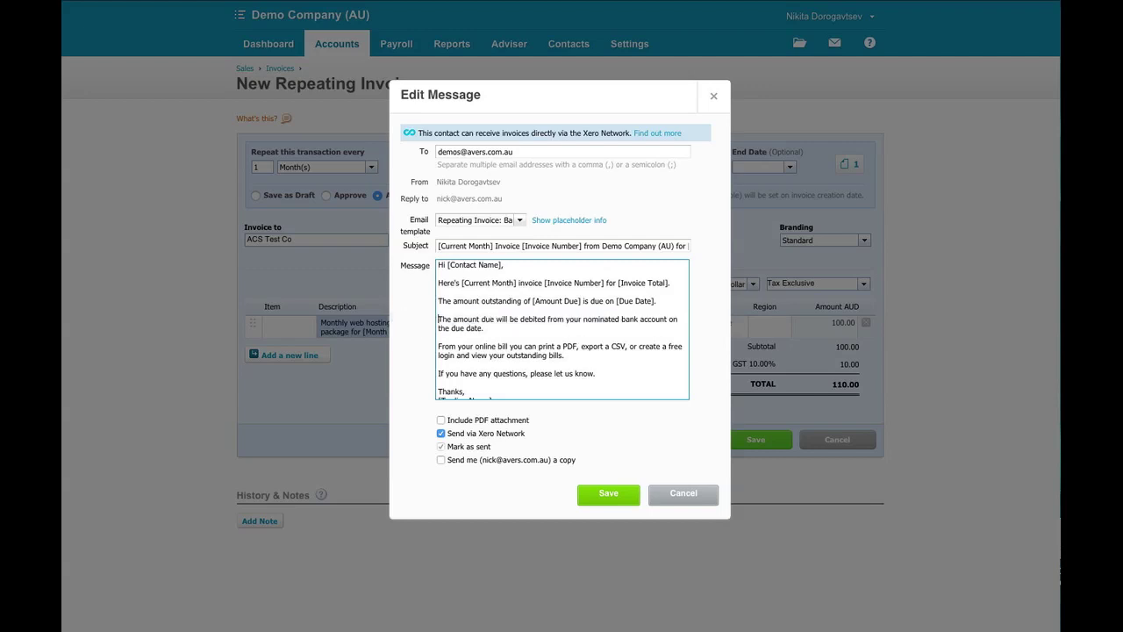
Step: Copy the [Online Invoice Link] placeholder and paste it after 'outstanding bills.'
scroll(498, 303, "down", 1)
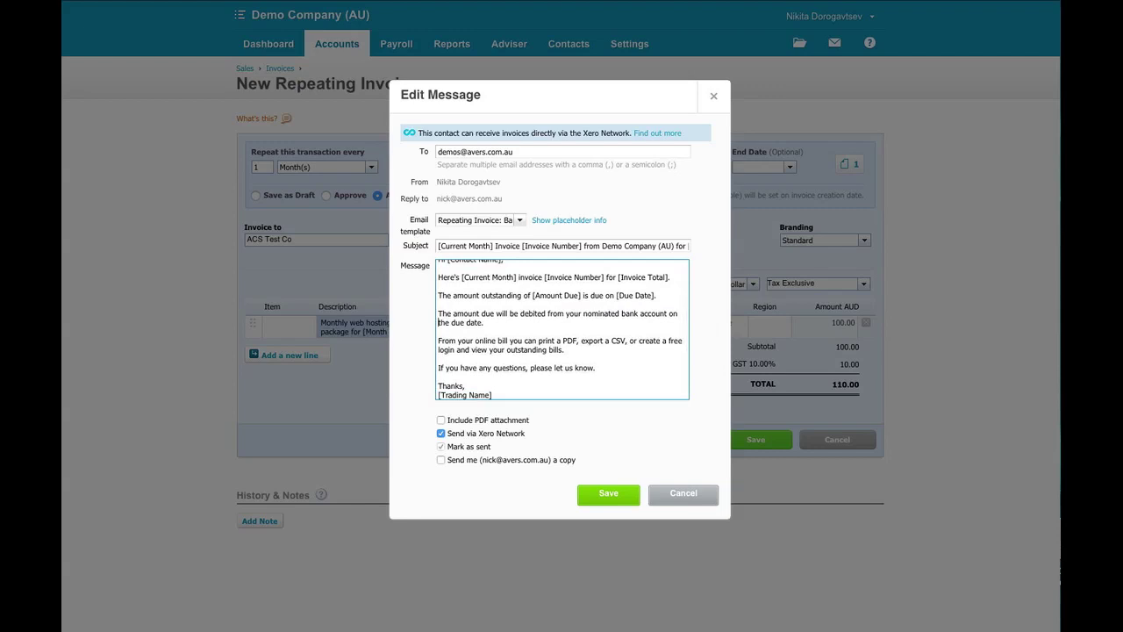
left_click(493, 322)
left_click(570, 220)
left_click_drag(598, 256, 667, 256)
left_click_drag(596, 256, 673, 256)
key("super+c")
right_click(572, 418)
left_click(601, 488)
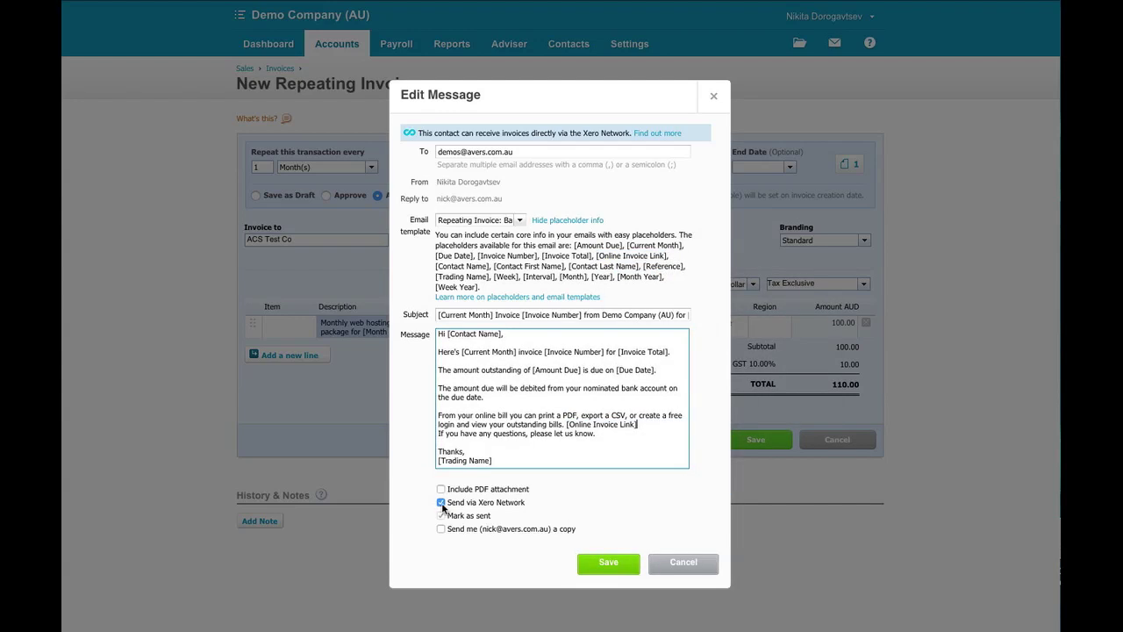
Step: Turn off Send via Xero Network, turn on Send me a copy, and save the message
left_click(441, 502)
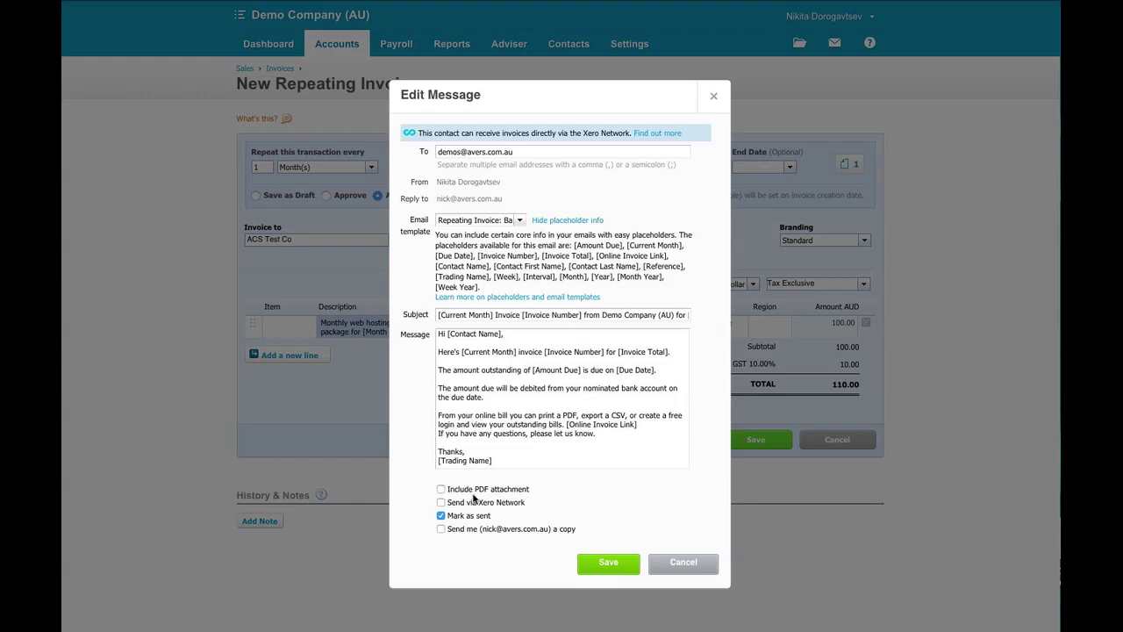
left_click(440, 529)
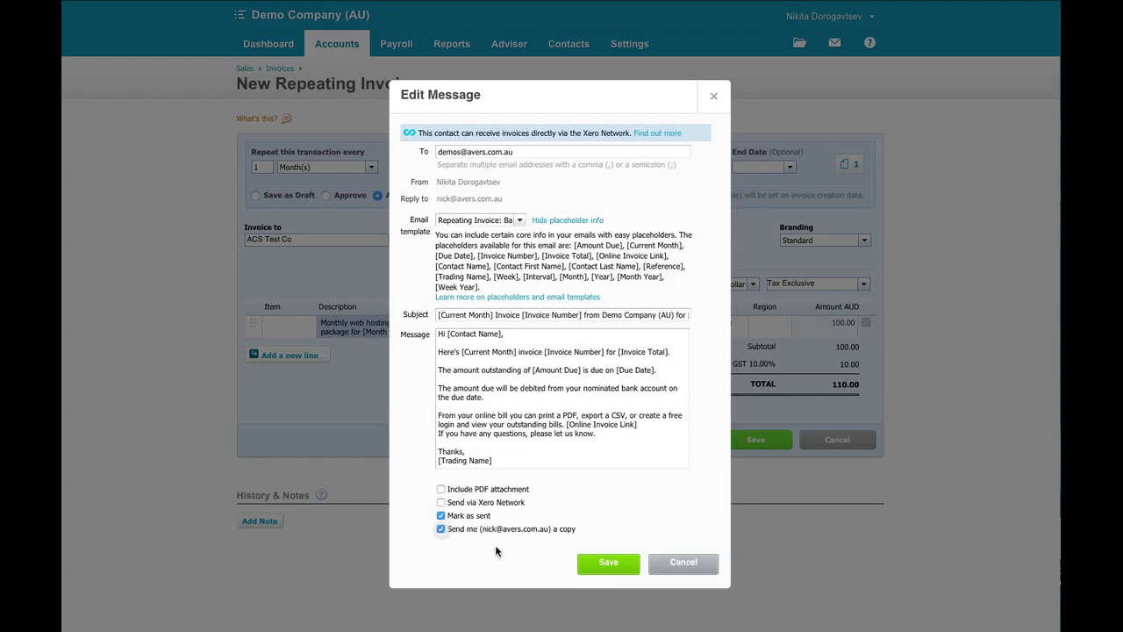
left_click(608, 562)
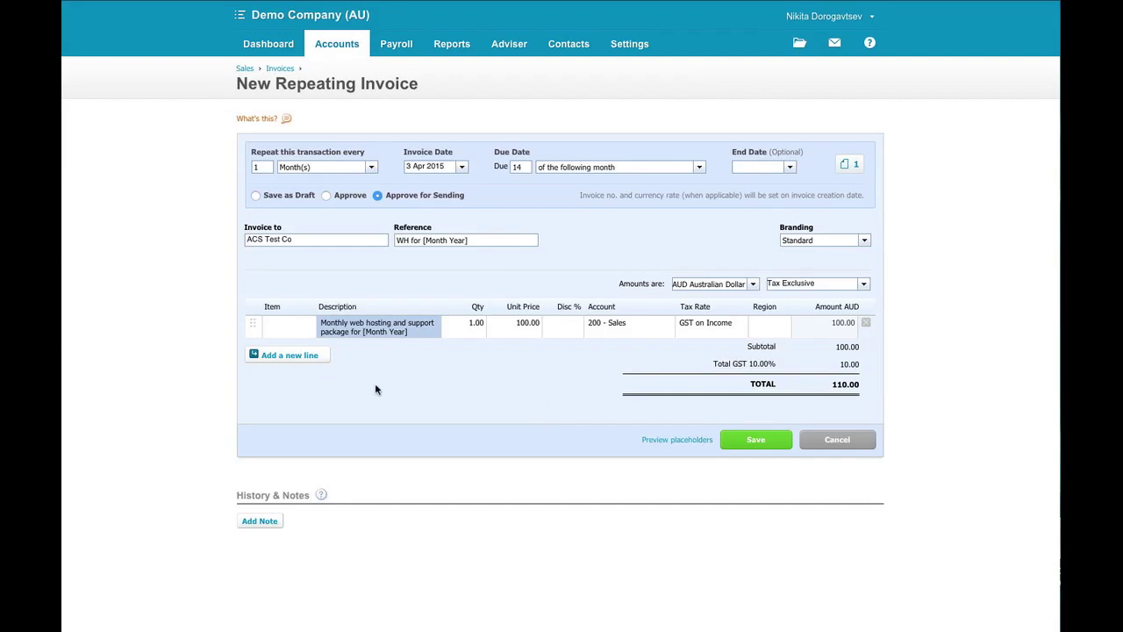
Step: Save the repeating invoice and show Awaiting Payment invoices, including ORC1043
left_click(754, 439)
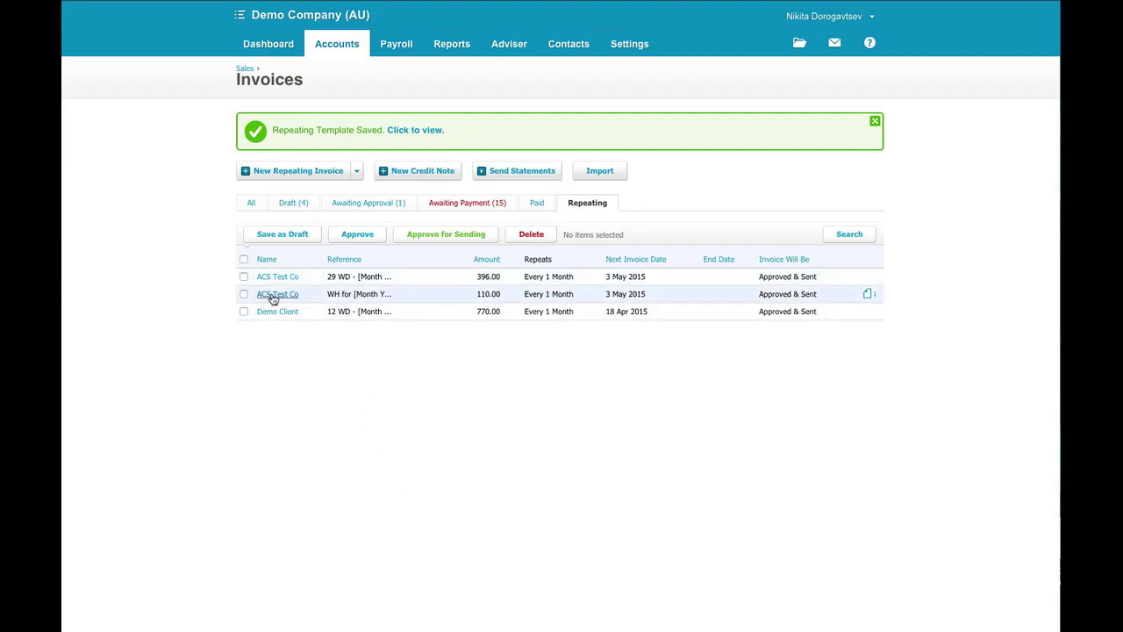
left_click(460, 204)
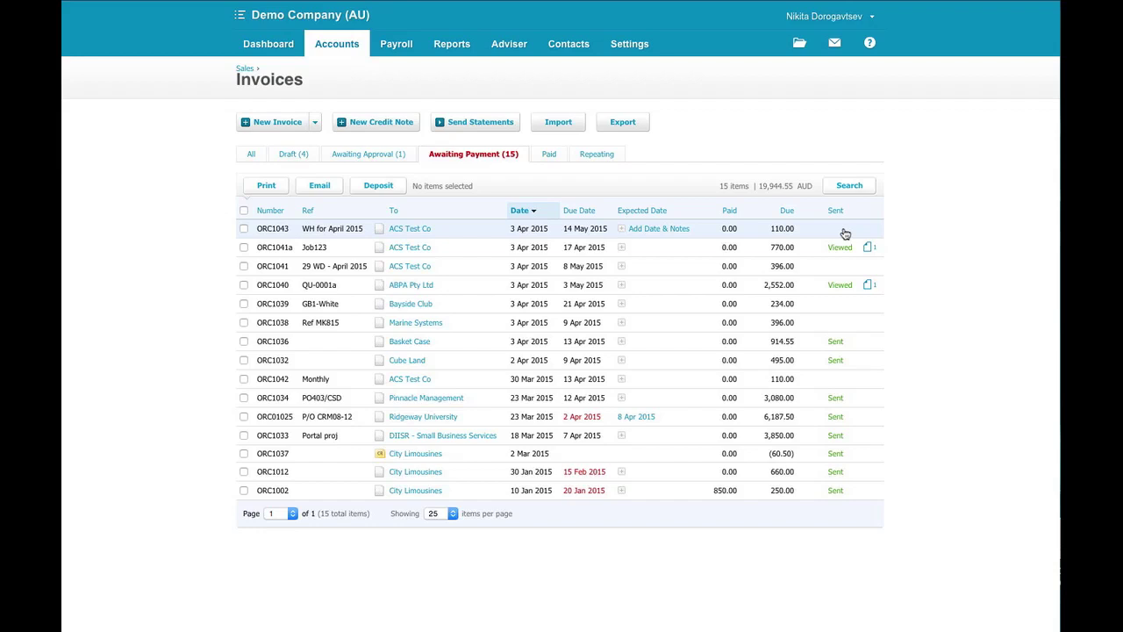
Step: Email ORC1043 without Xero Network, with Send me a copy checked
left_click(409, 231)
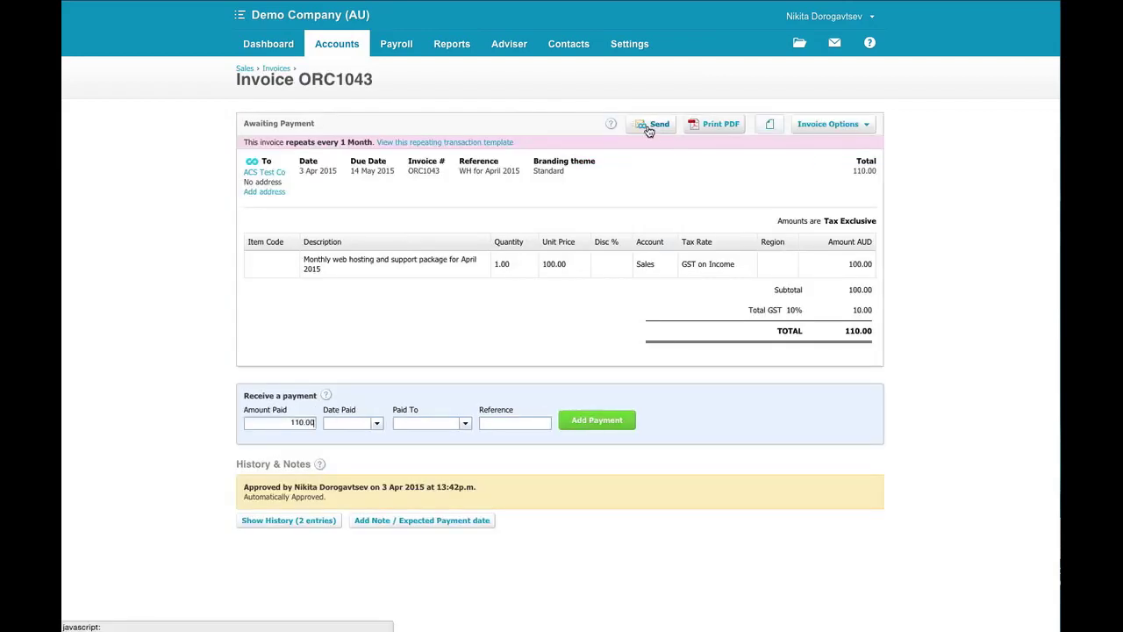
left_click(649, 128)
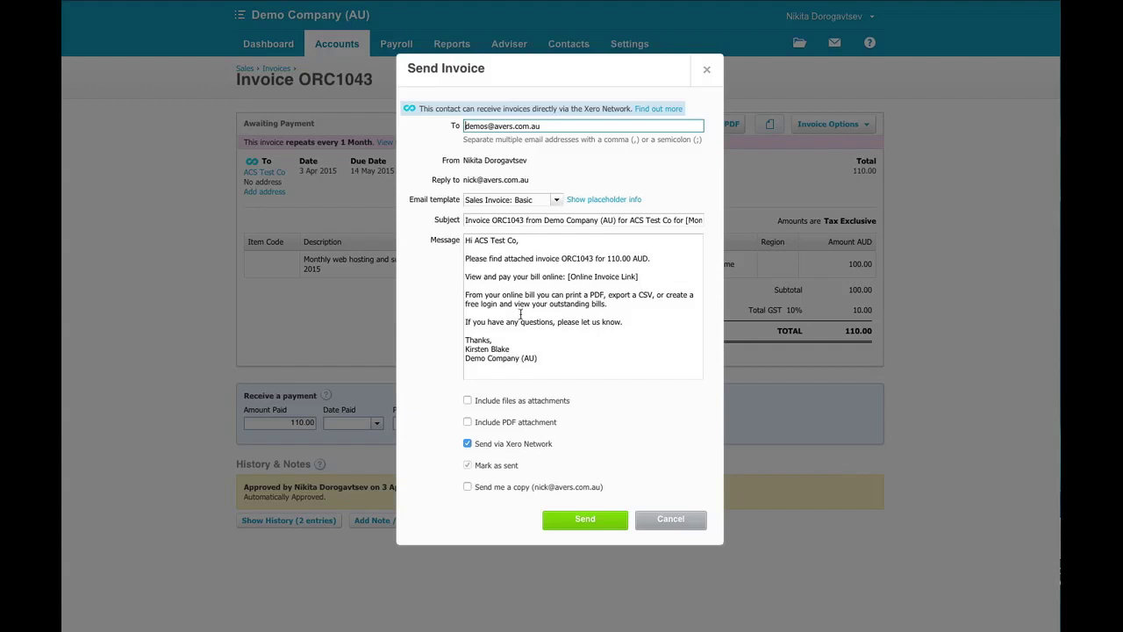
left_click(467, 443)
left_click(467, 486)
left_click(583, 527)
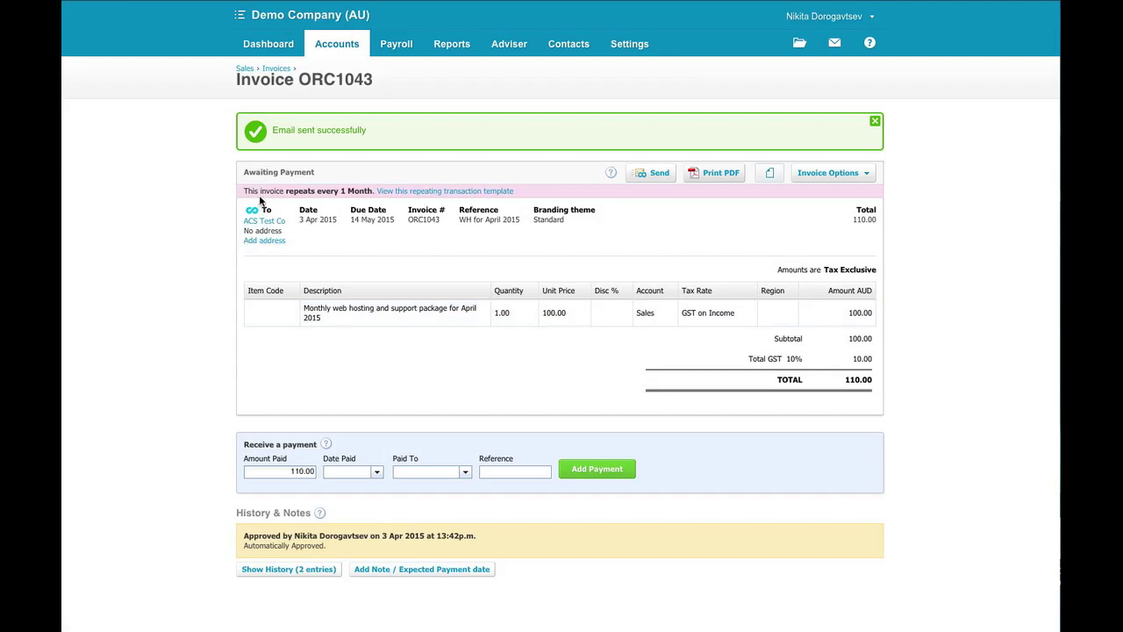
Step: Review ORC1043's repeating template, now next due 3 May 2015, and cancel out unchanged
left_click(414, 192)
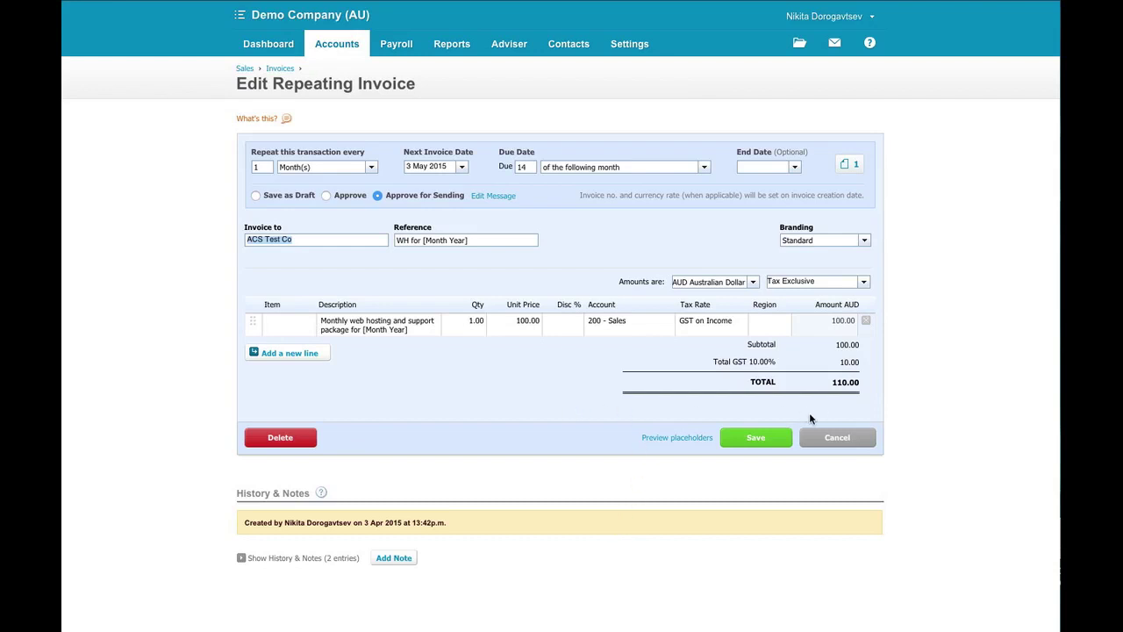
left_click(852, 443)
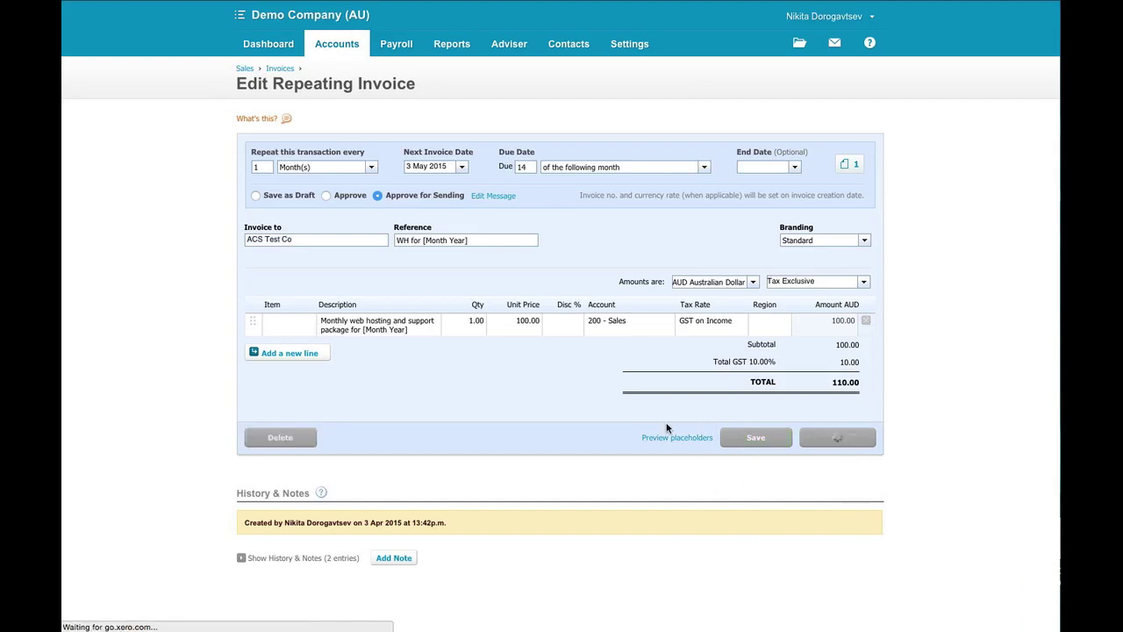